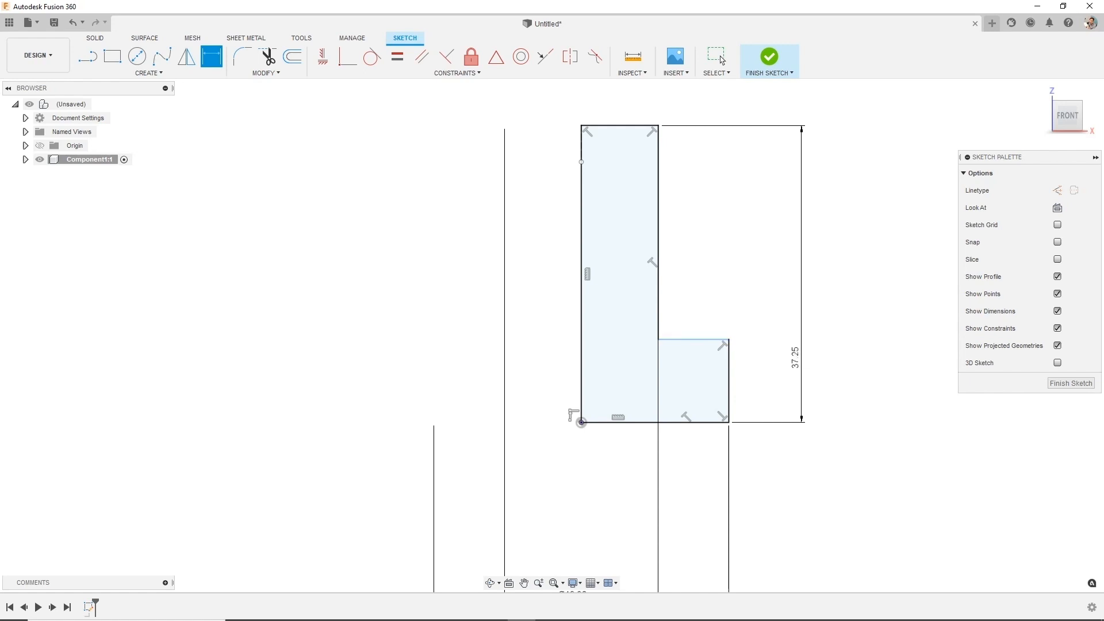
Step: Dimension the height of the L-shaped profile's short foot as 6.95 mm
left_click(699, 339)
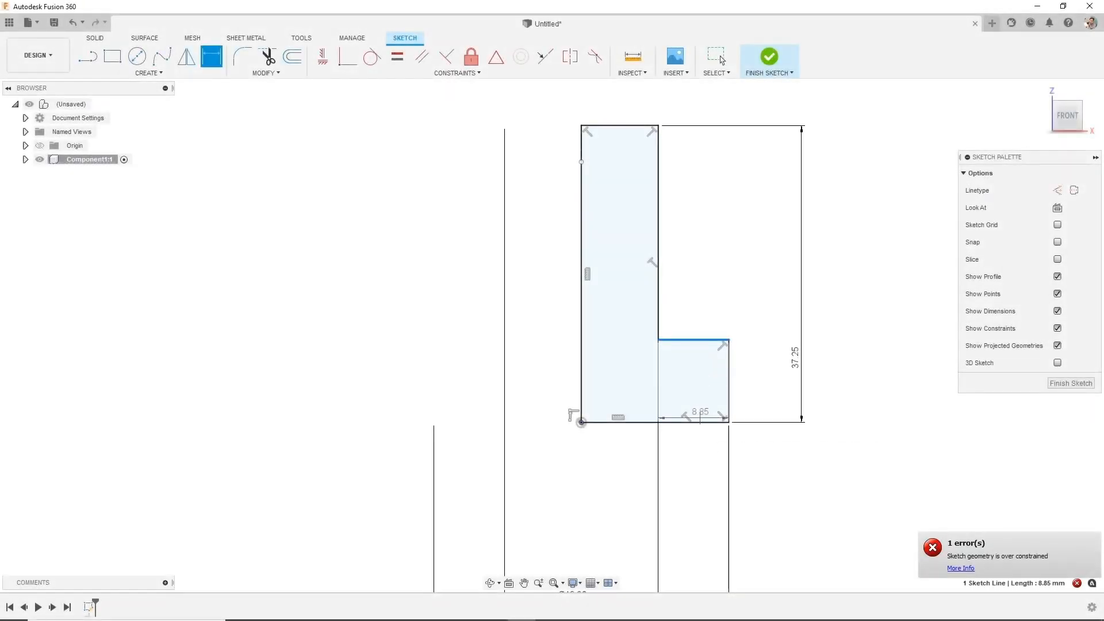
left_click(700, 421)
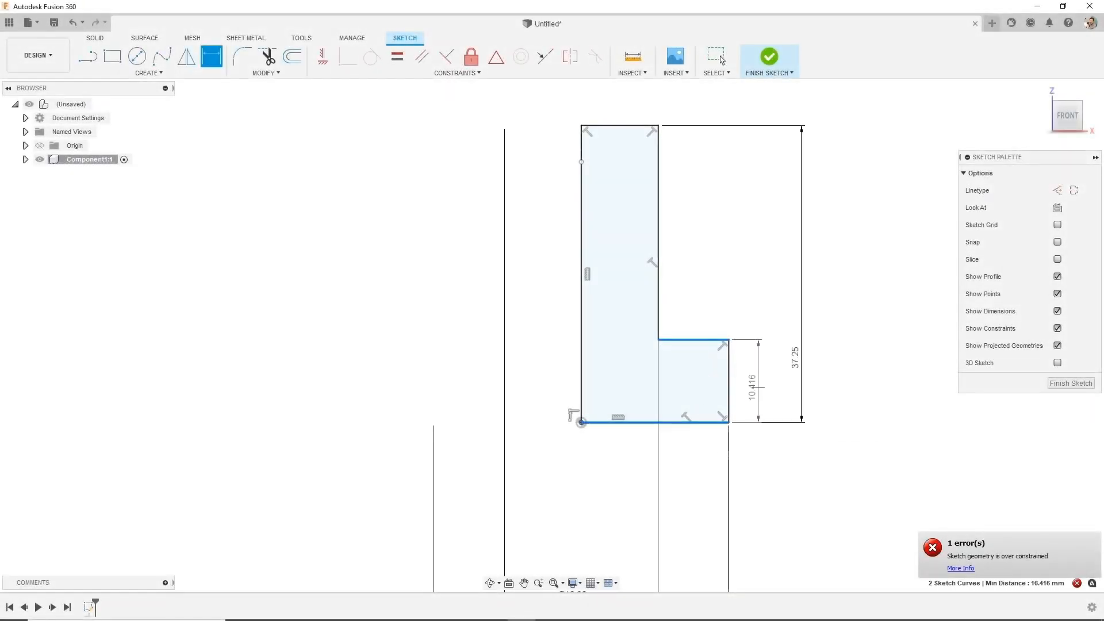
left_click(758, 385)
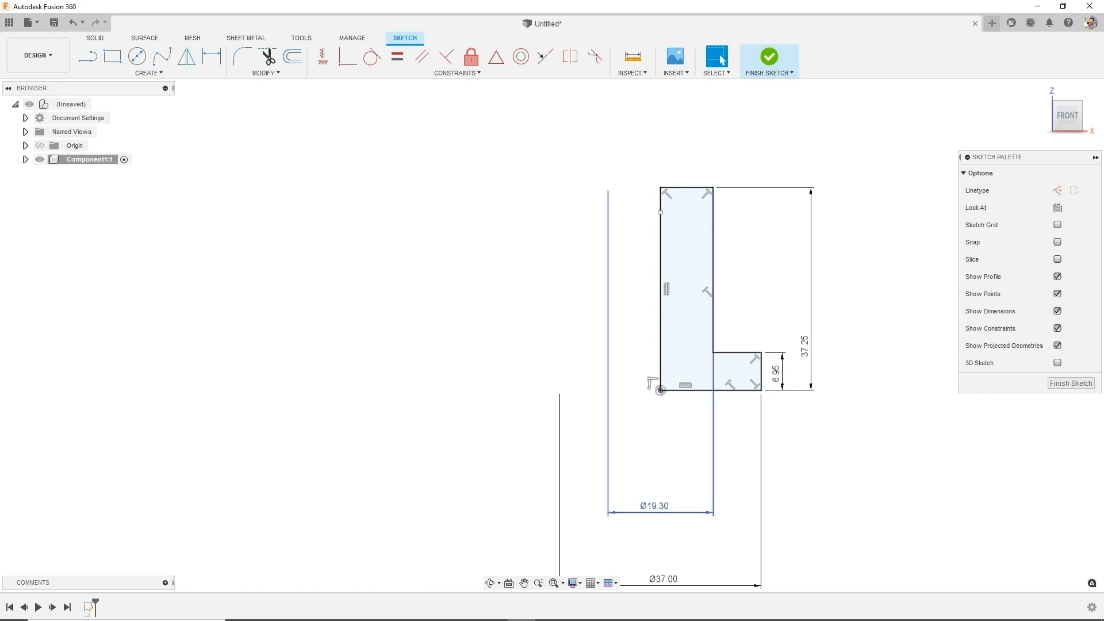
Step: Replace the stem's Ø19.30 diameter dimension with a 10 mm width dimension between its two vertical edges
left_click(653, 505)
key("Delete")
key("d")
left_click(660, 254)
left_click(713, 246)
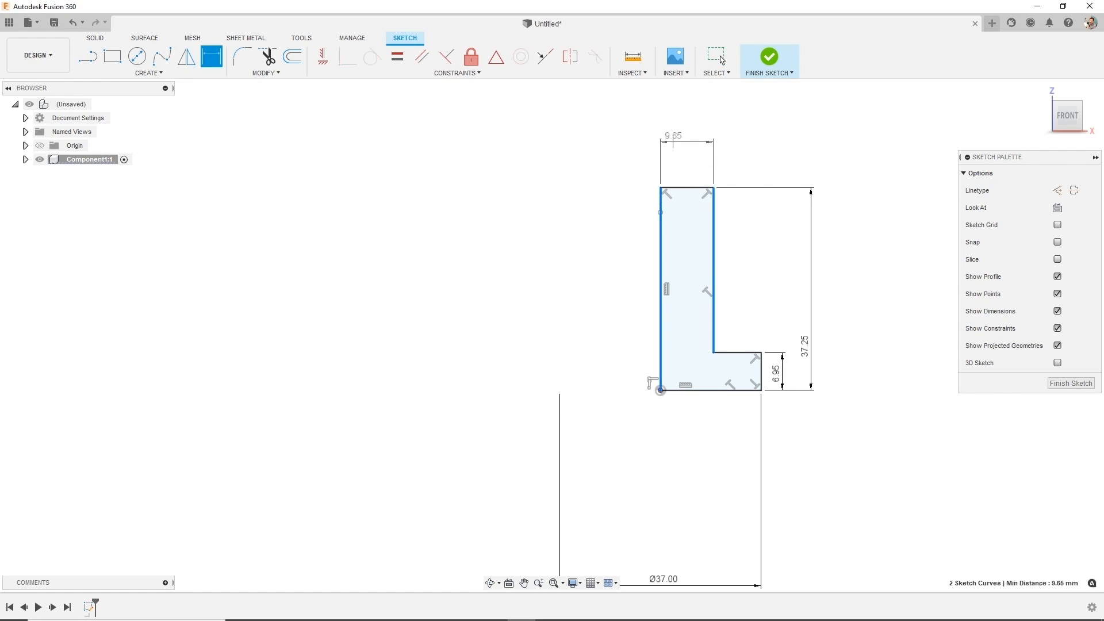
left_click(672, 140)
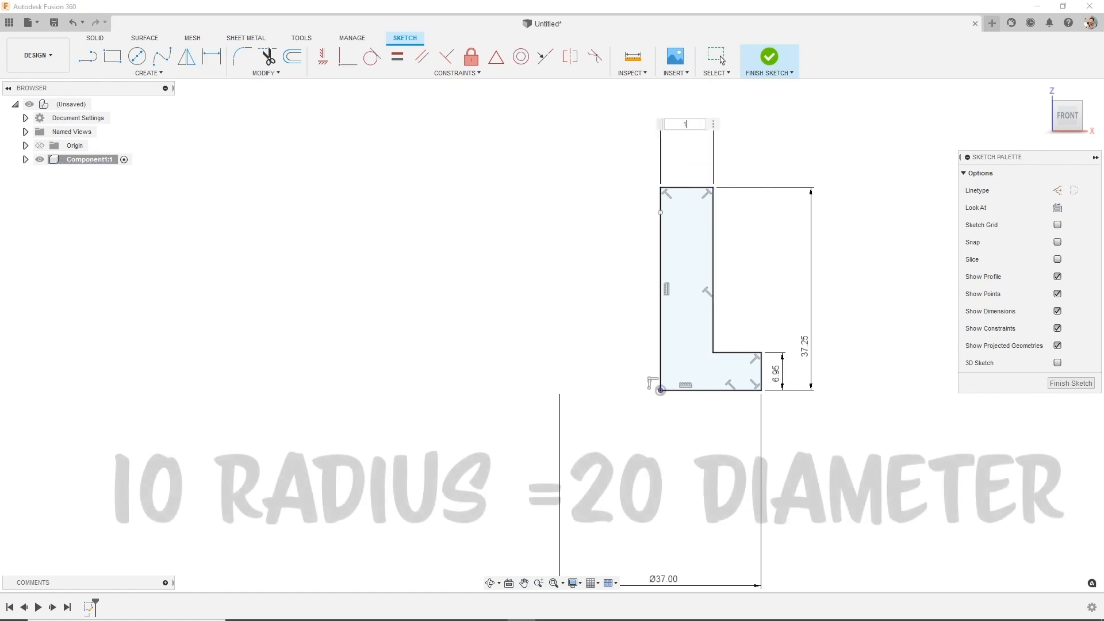
type("10")
key("Return")
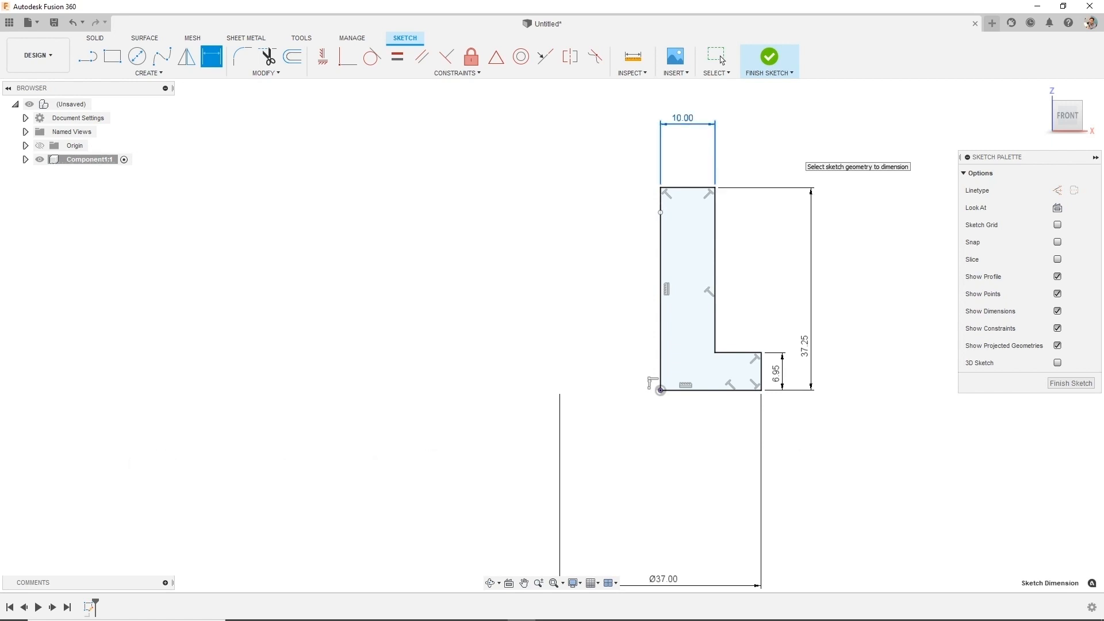
Step: Undo the stem's 10 mm width dimension and the deletion of its diameter dimension
key("ctrl+z")
key("ctrl+z")
key("ctrl+z")
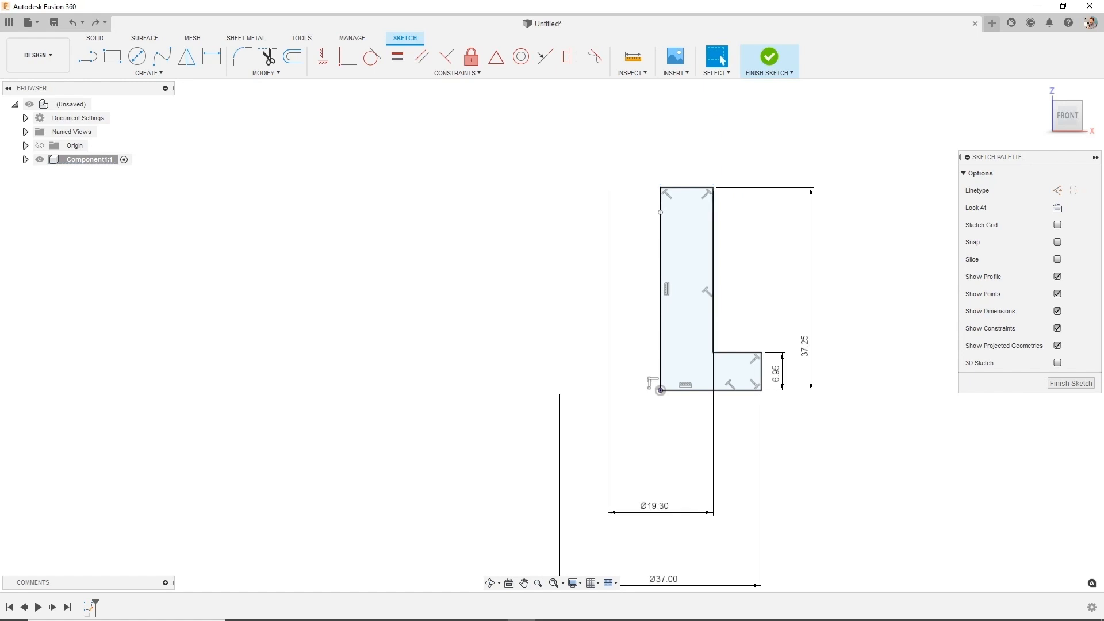
Step: Revolve the L-shaped profile 360° around its long vertical edge as a new body
scroll(823, 464, "down", 2)
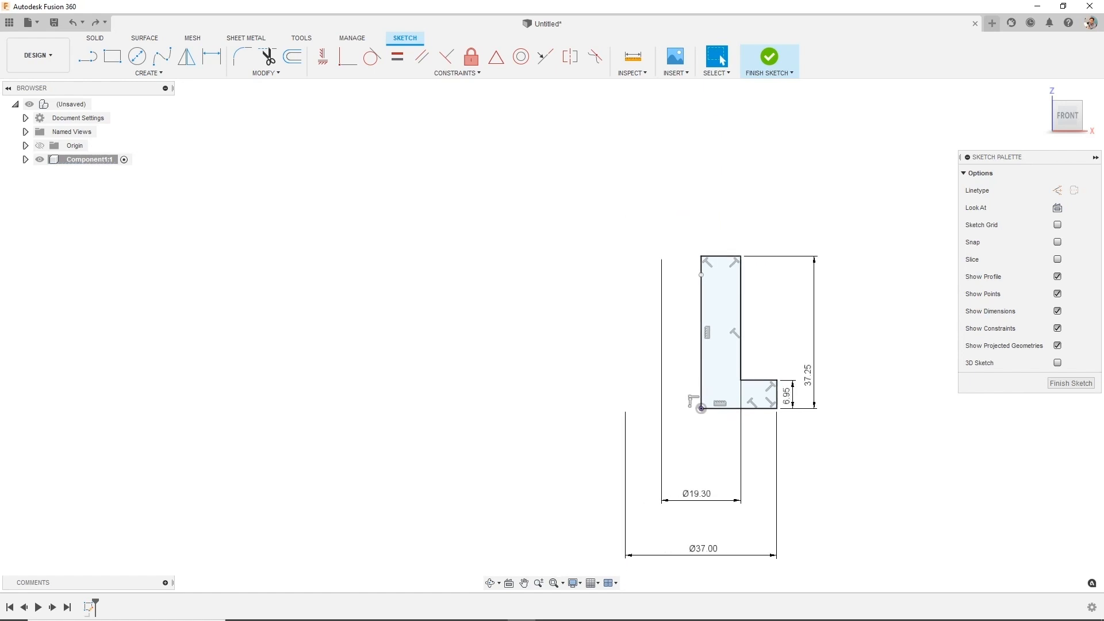
scroll(805, 488, "up", 3)
scroll(800, 489, "down", 2)
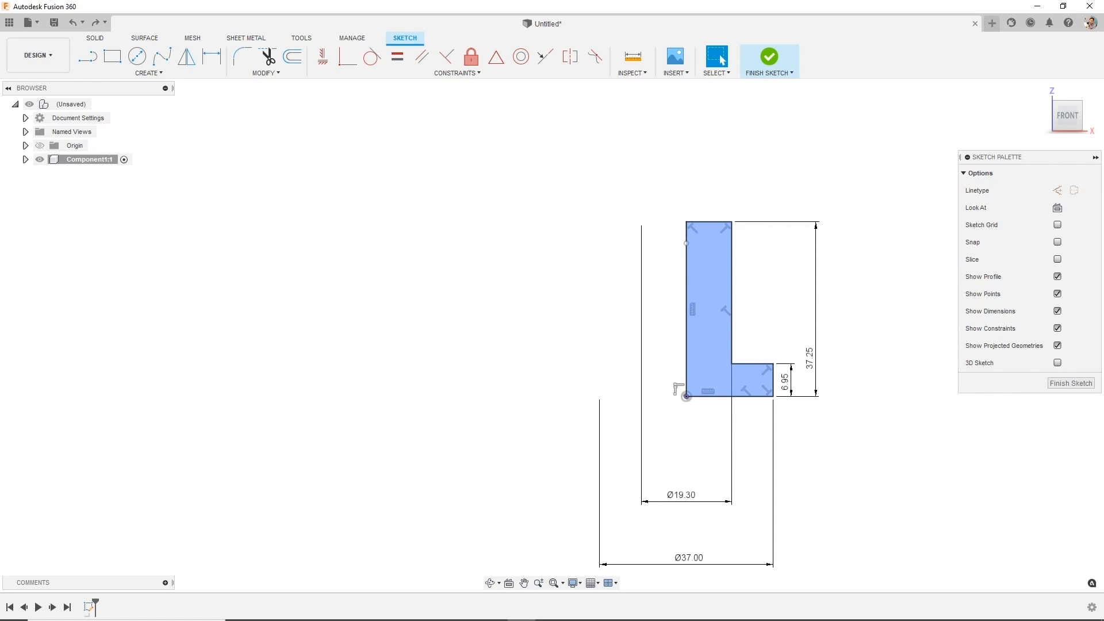
left_click(95, 38)
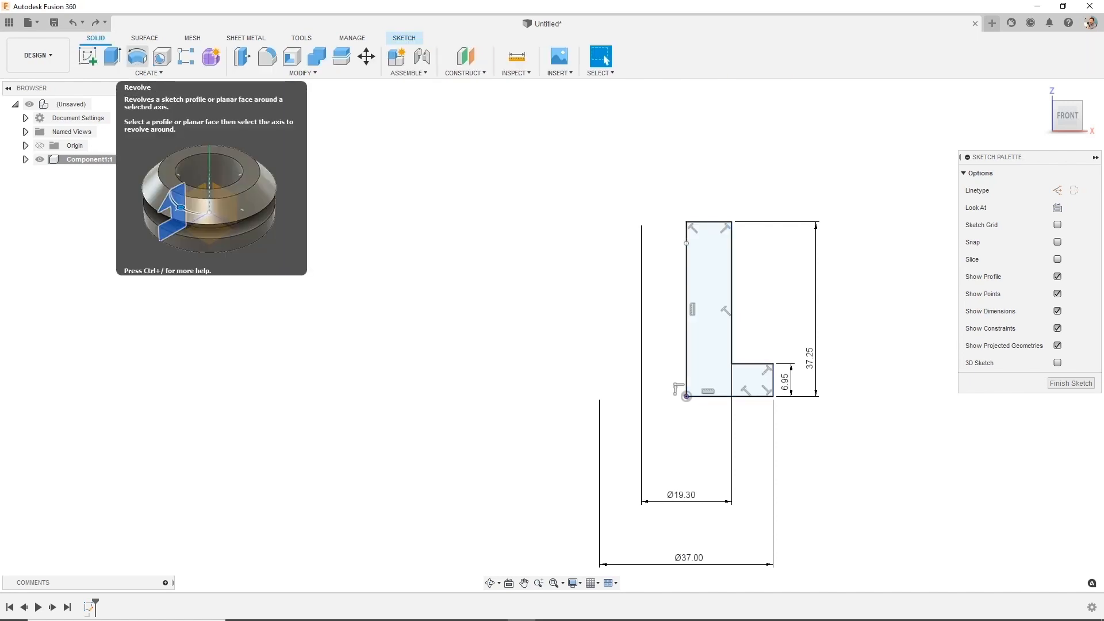
left_click(137, 55)
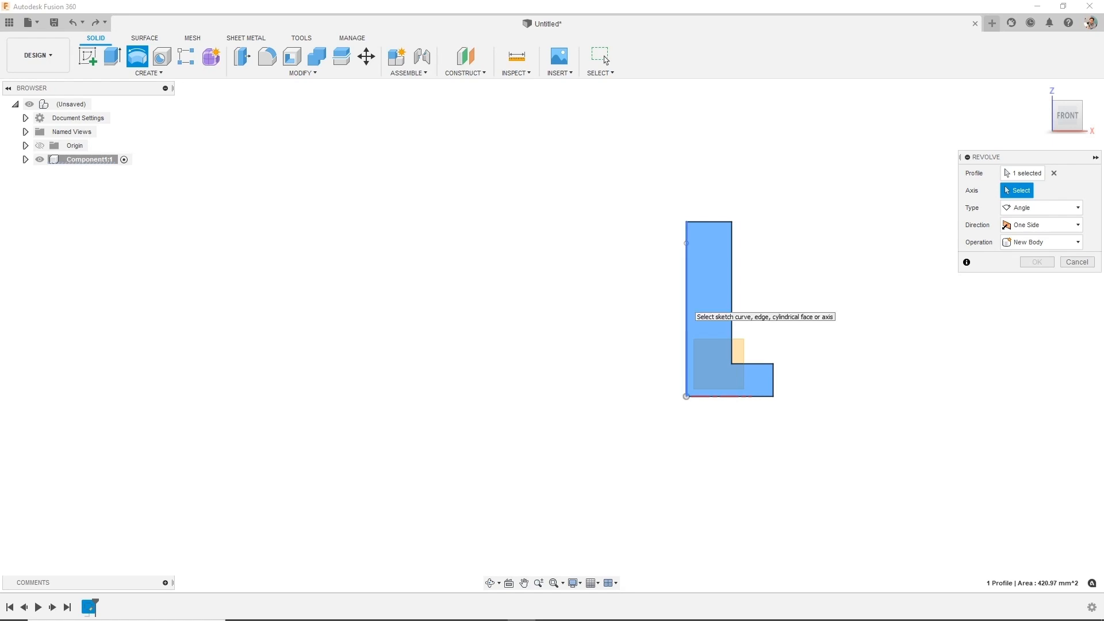
middle_click_drag(787, 305, 726, 353, "shift")
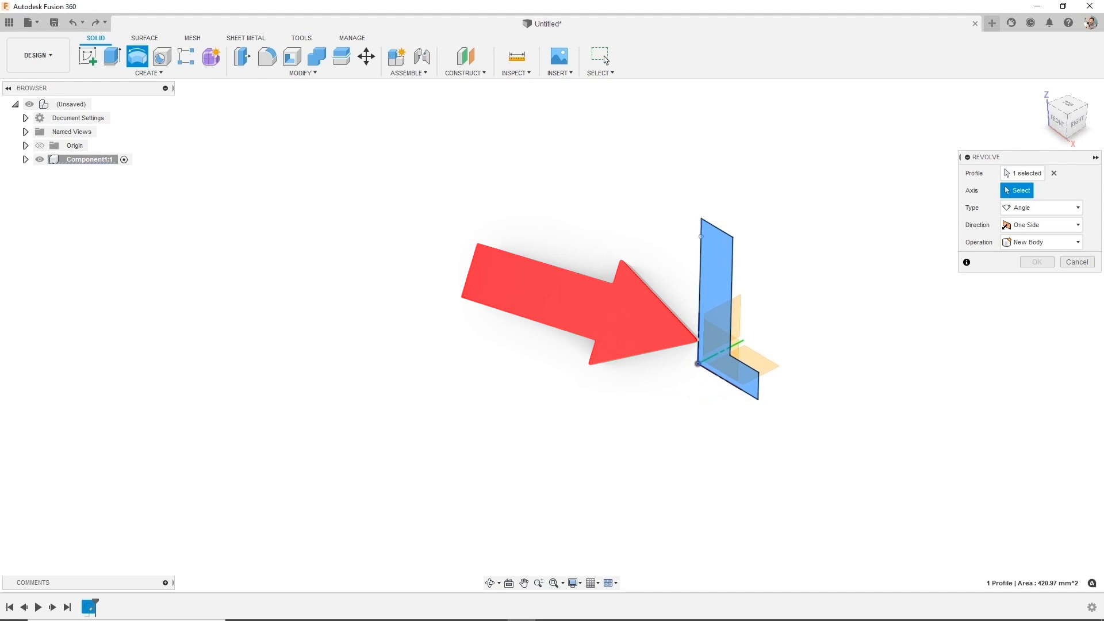
left_click(699, 311)
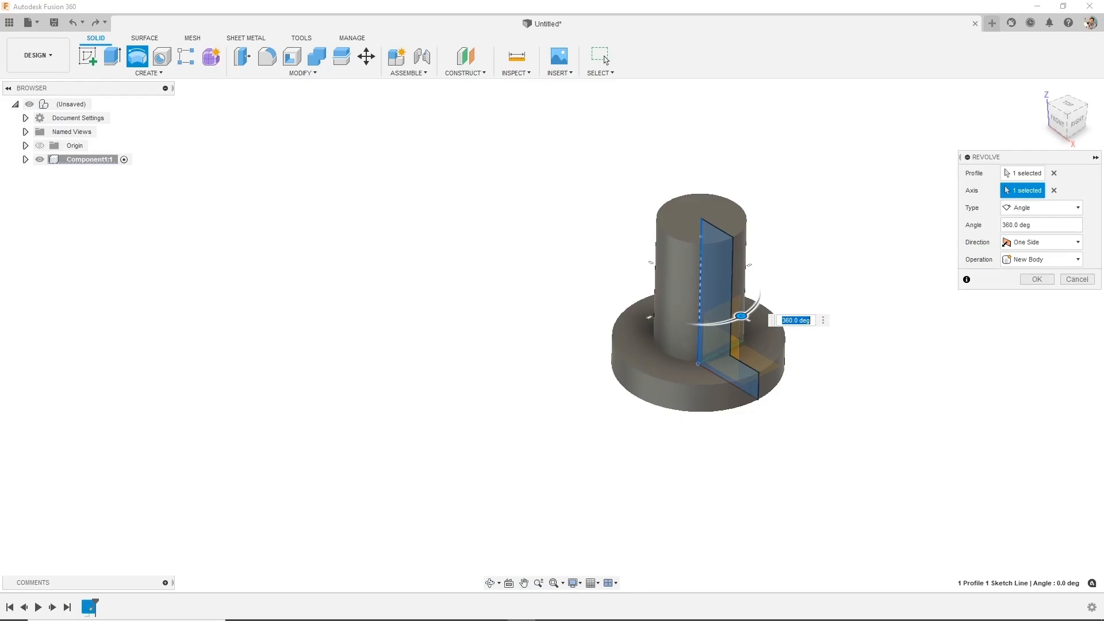
key("Return")
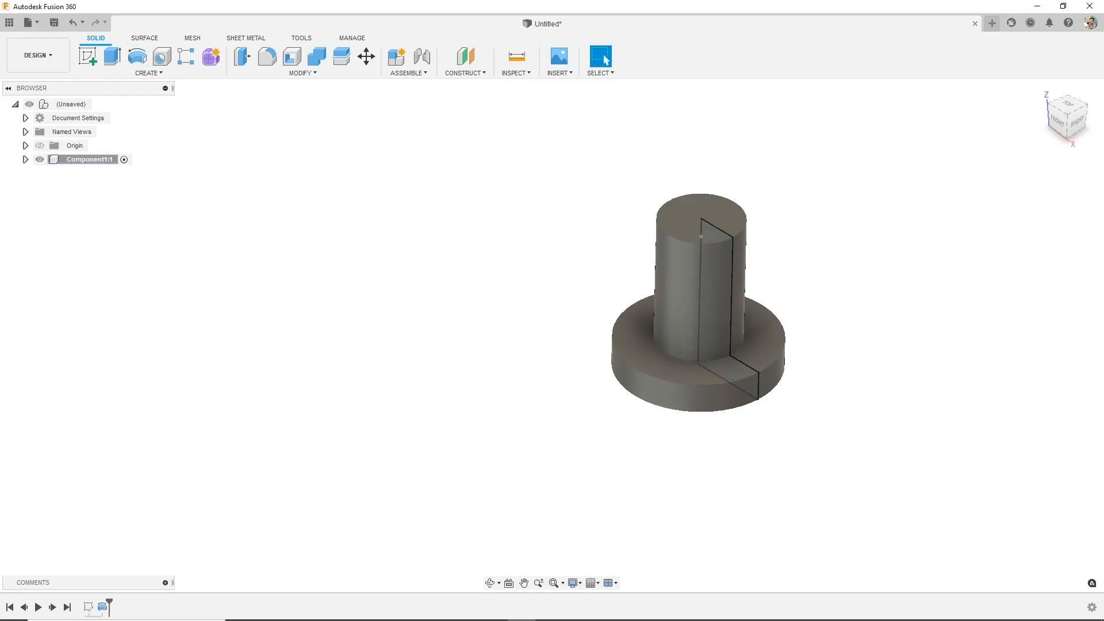
scroll(646, 261, "down", 2)
scroll(694, 259, "up", 5)
left_click(656, 179)
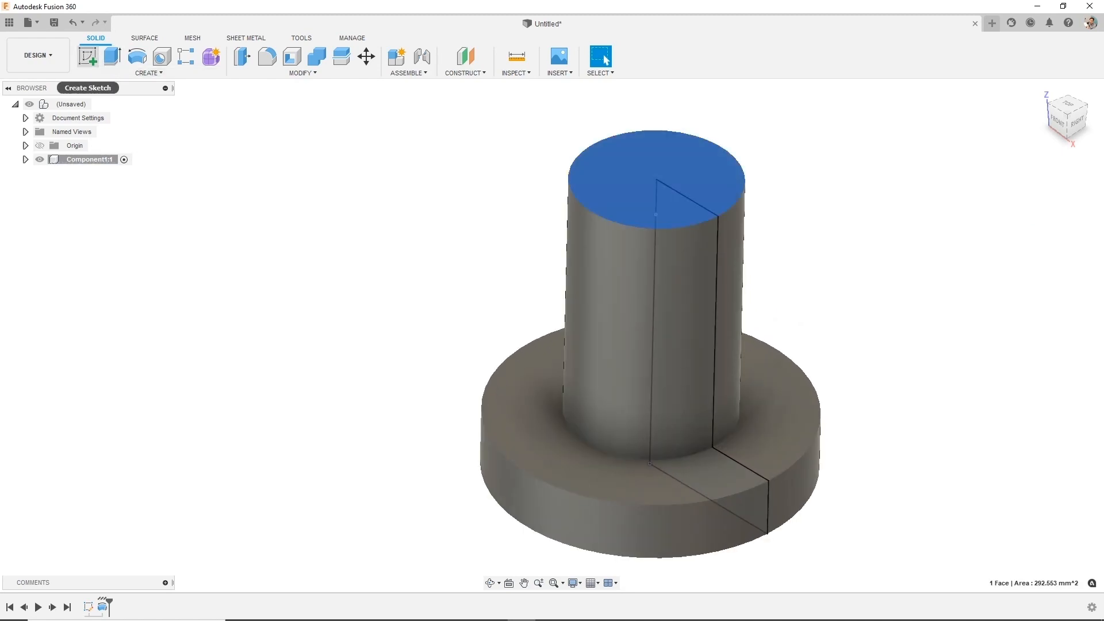
left_click(88, 56)
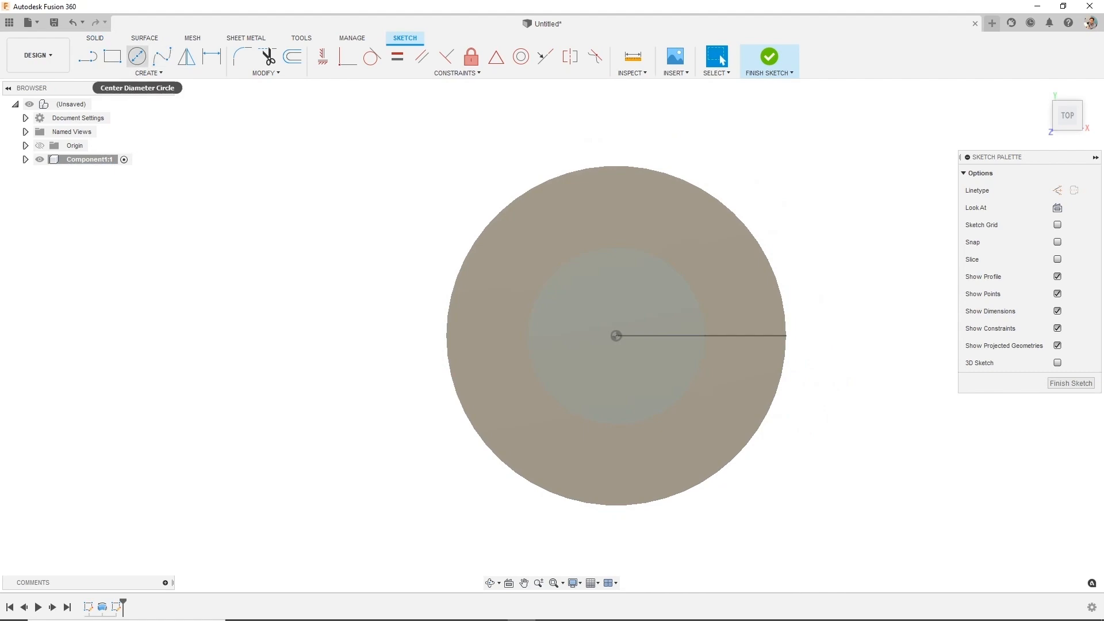
left_click(137, 56)
left_click(616, 335)
left_click(615, 279)
key("Escape")
key("d")
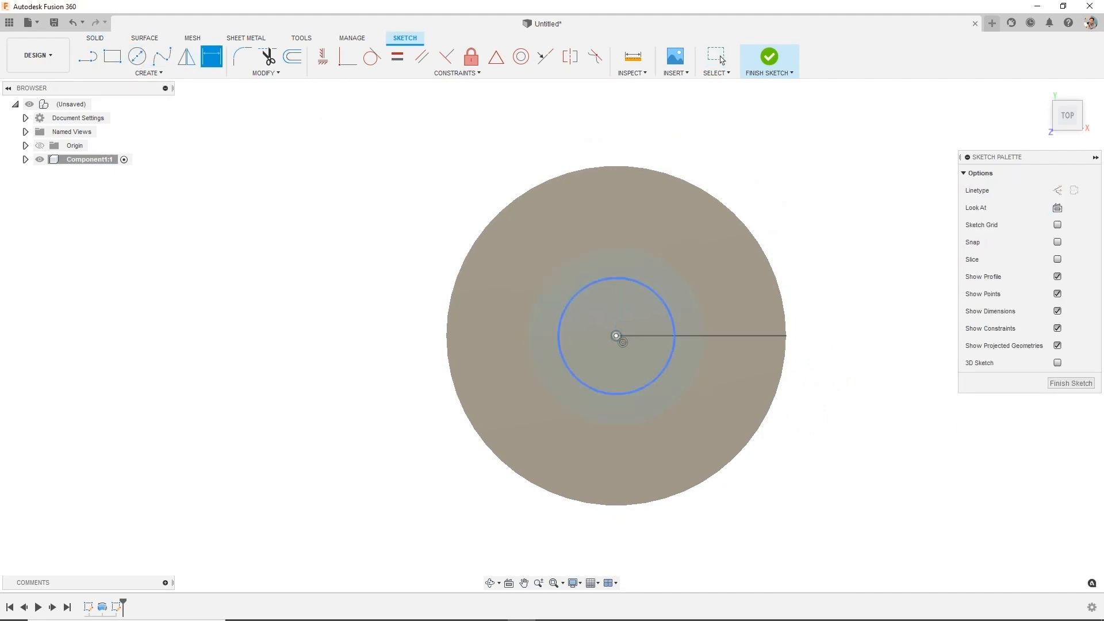
key("Escape")
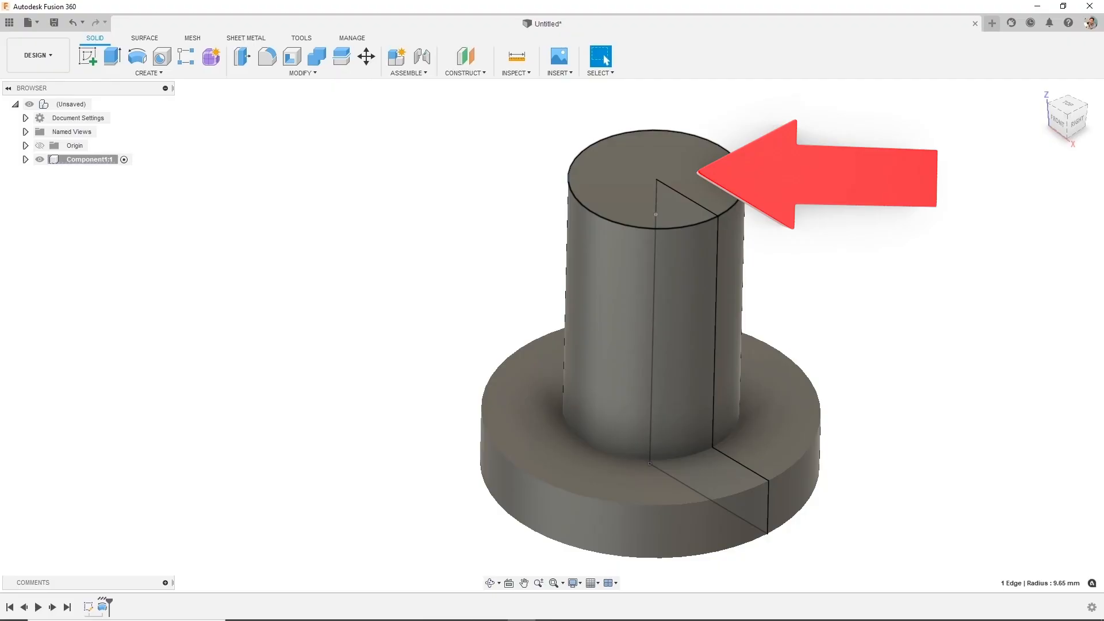
Step: Start a sketch on the stem's flat end face and draw a centred circle about 10.3 mm in diameter
left_click(679, 190)
key("s")
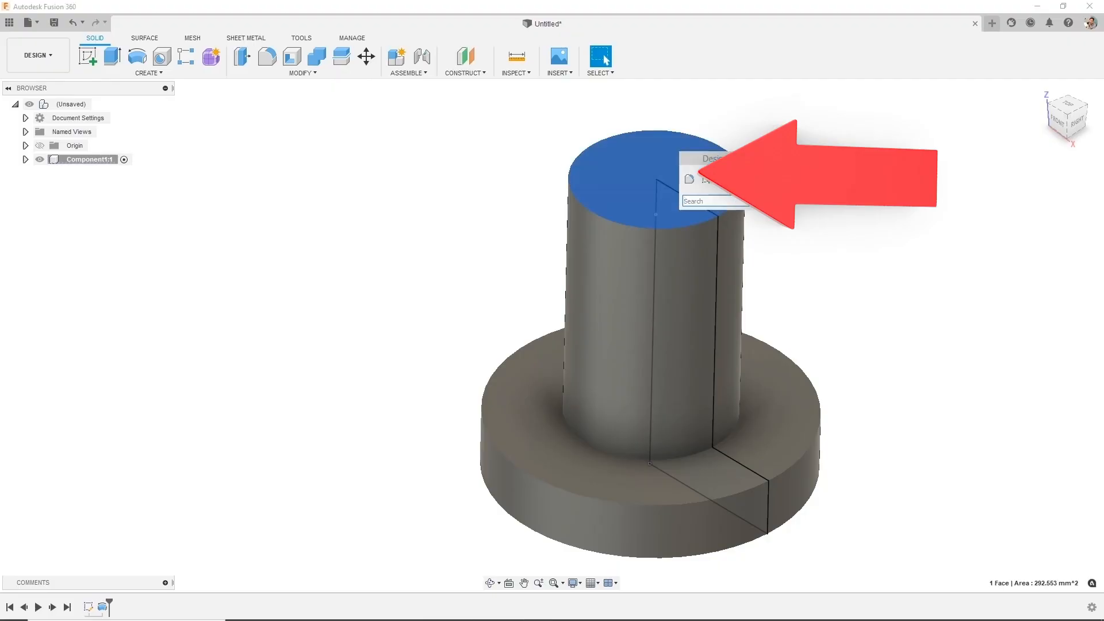
left_click(87, 57)
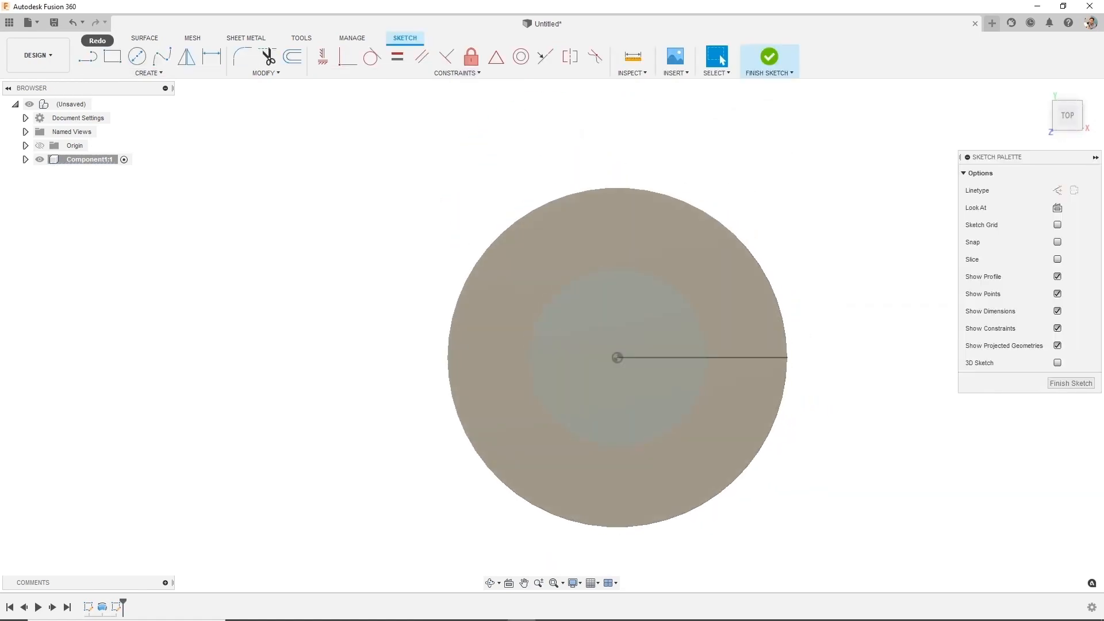
left_click(137, 57)
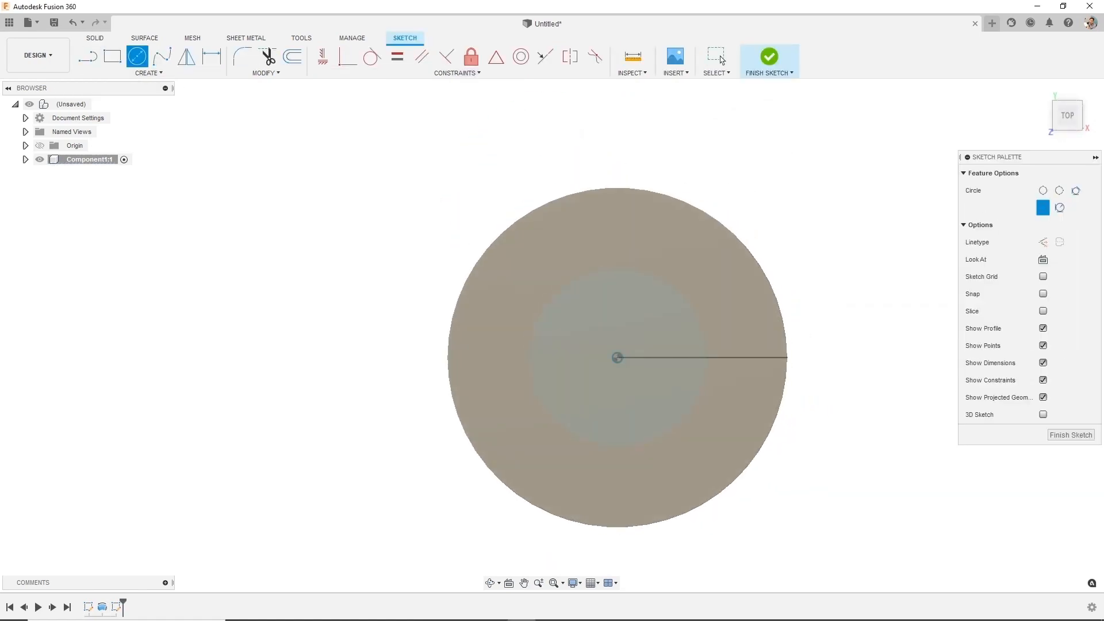
left_click(616, 357)
left_click(632, 402)
key("Escape")
Step: Dimension the circle's diameter as 14 mm and finish the sketch
key("d")
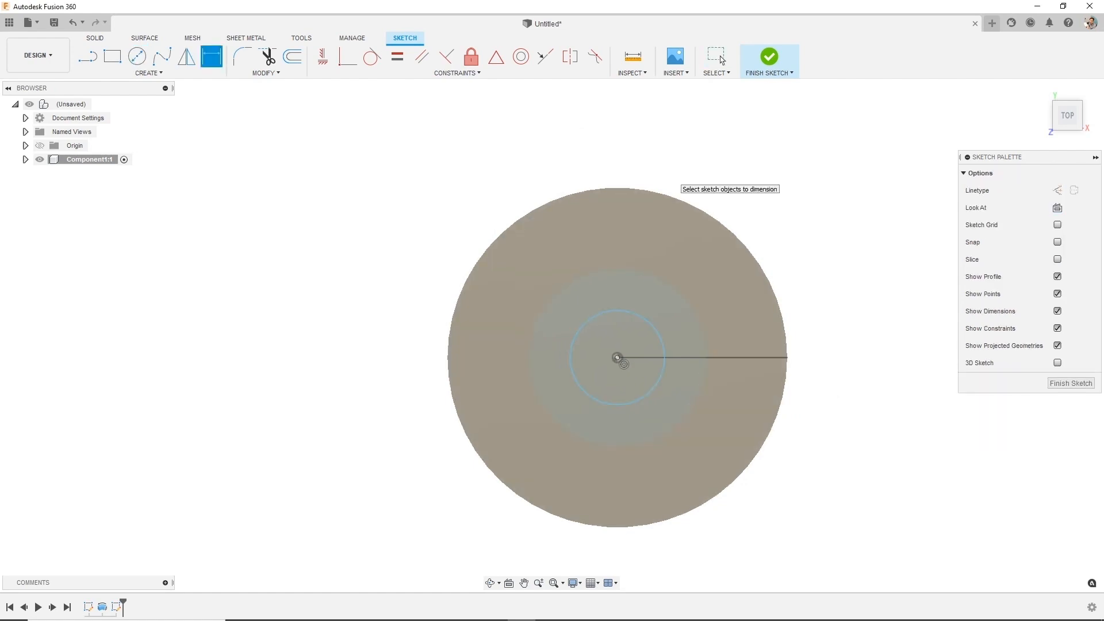
left_click(642, 319)
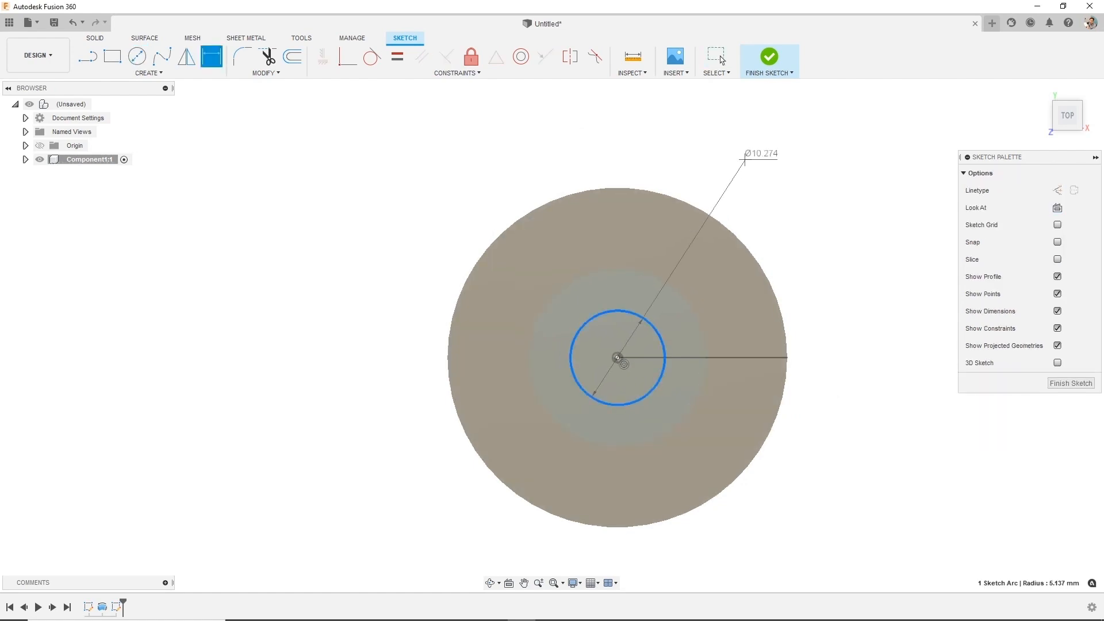
left_click(751, 160)
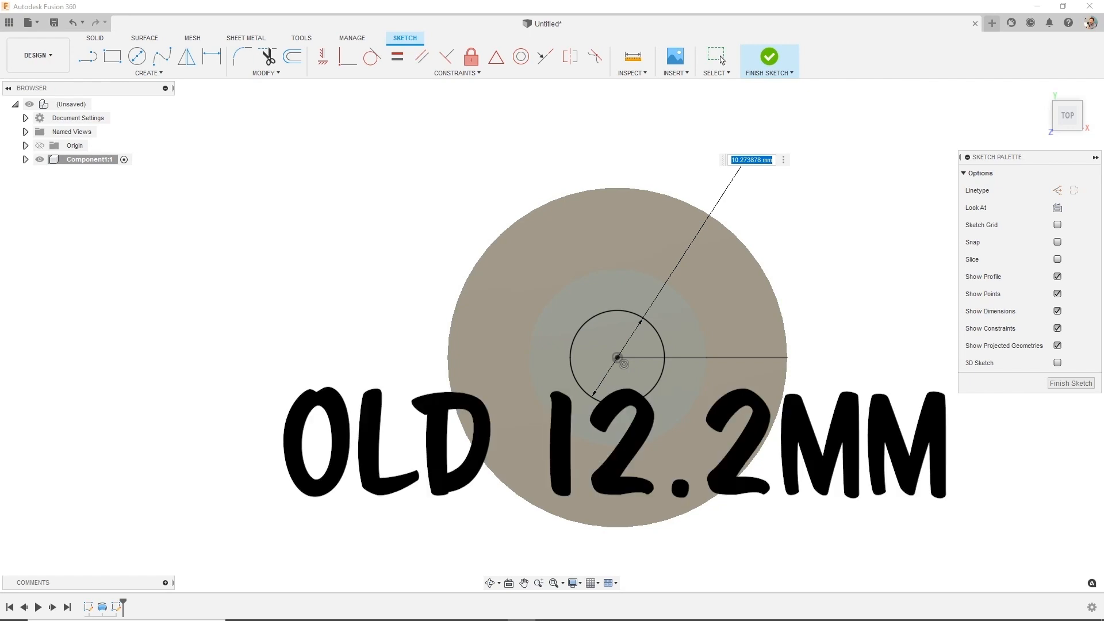
type("12.28")
key("BackSpace")
key("BackSpace")
key("BackSpace")
key("BackSpace")
key("BackSpace")
type("14")
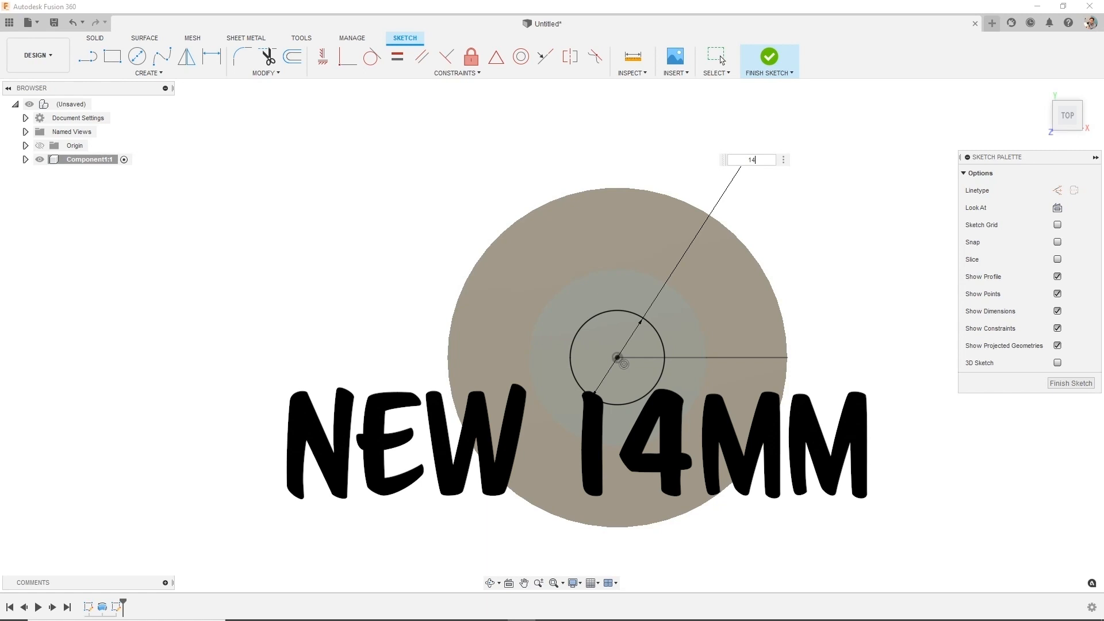
key("Return")
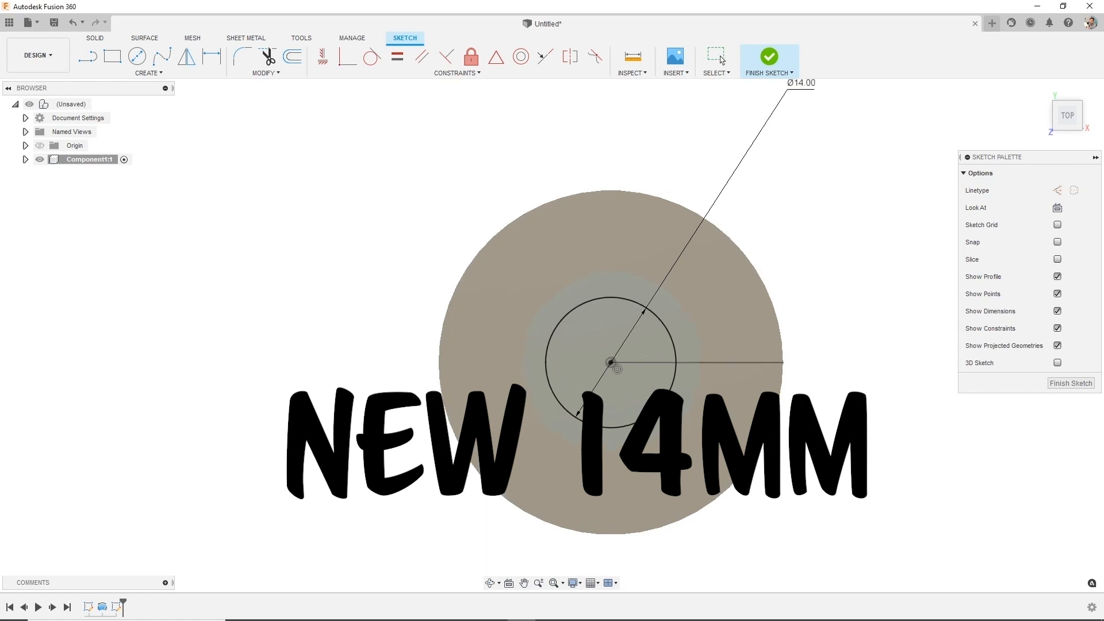
left_click(769, 56)
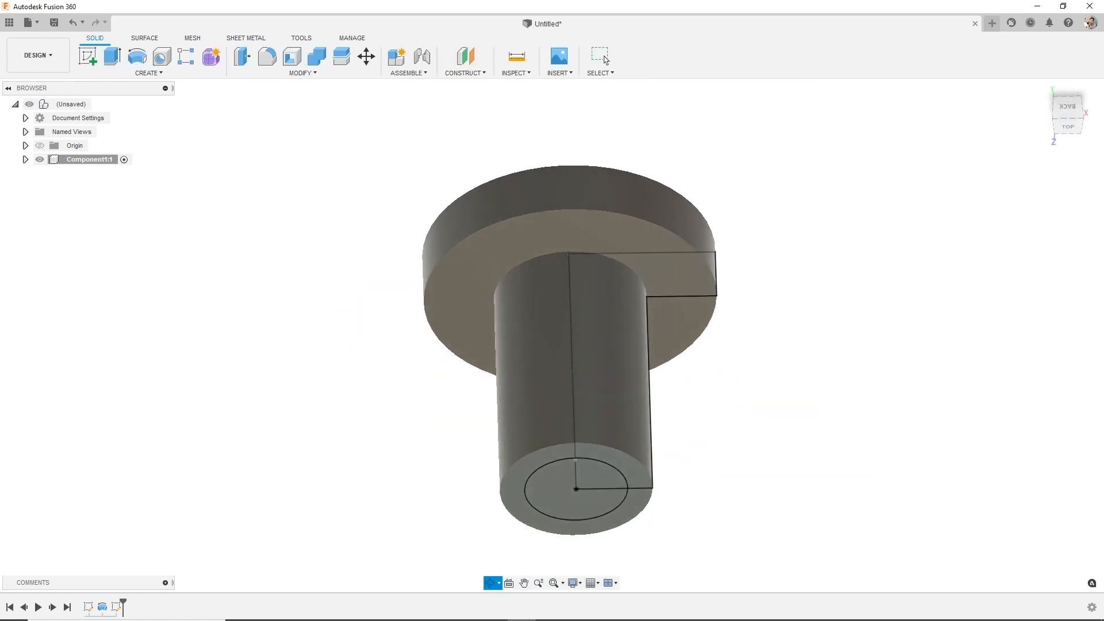
Step: Extrude the 14 mm circle as a cut through the stem and flange with the extent set to All
key("e")
left_click(576, 498)
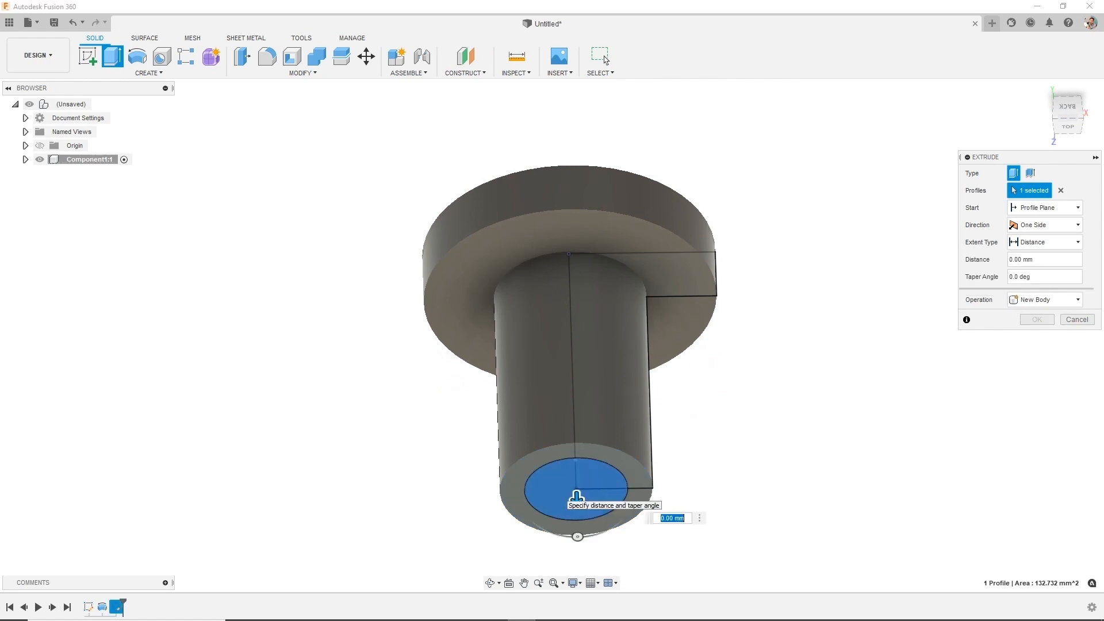
left_click_drag(575, 497, 564, 147)
left_click(1044, 242)
left_click(1026, 282)
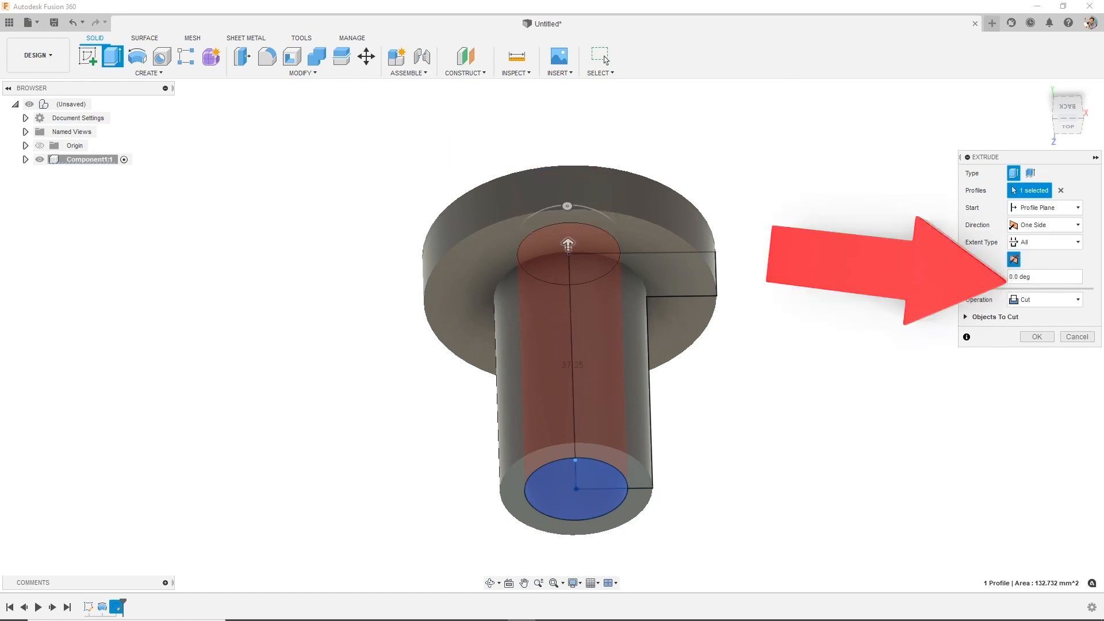
left_click(1037, 336)
middle_click_drag(549, 345, 610, 391, "shift")
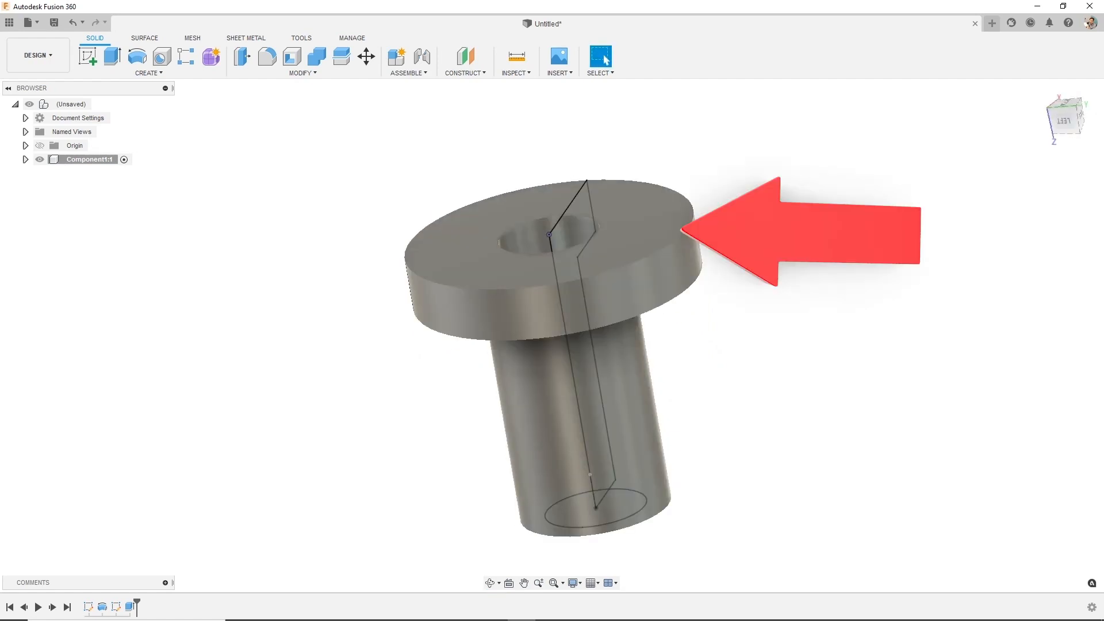
left_click(683, 230)
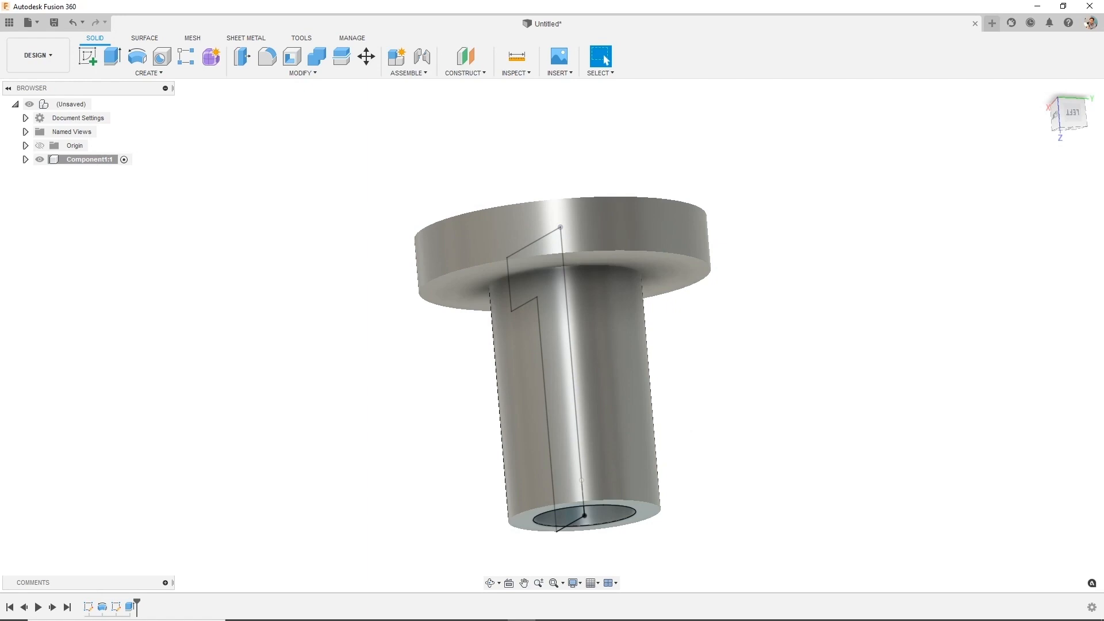
middle_click_drag(690, 431, 713, 431, "shift")
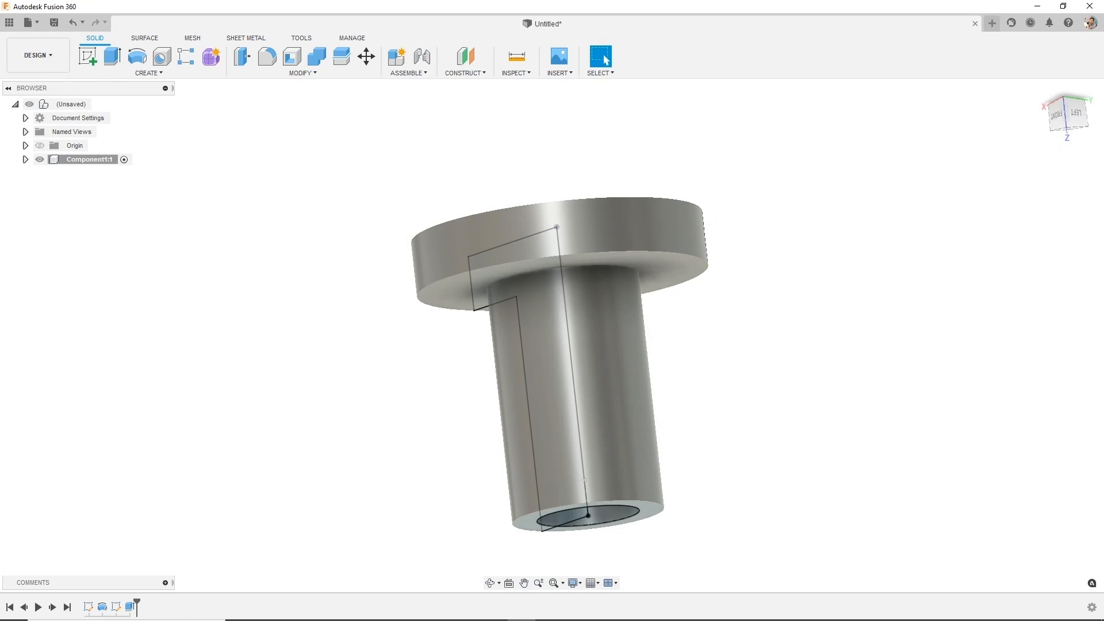
middle_click_drag(713, 259, 747, 390, "shift")
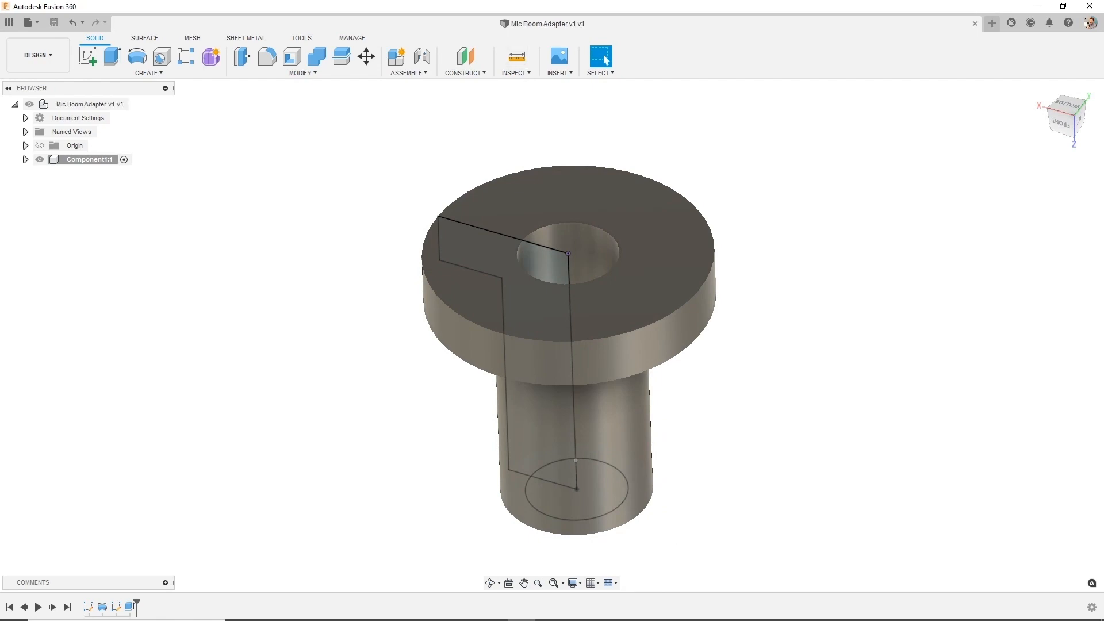
Step: Save the adapter component as a mesh, choosing the file format and unit type for the export
left_click(25, 159)
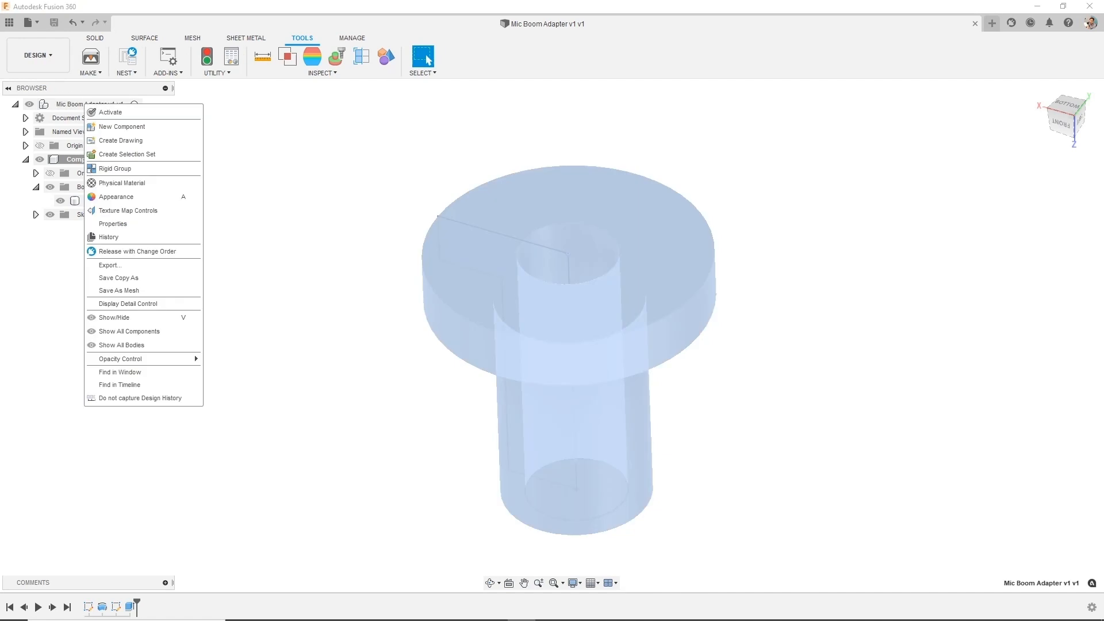
left_click(119, 290)
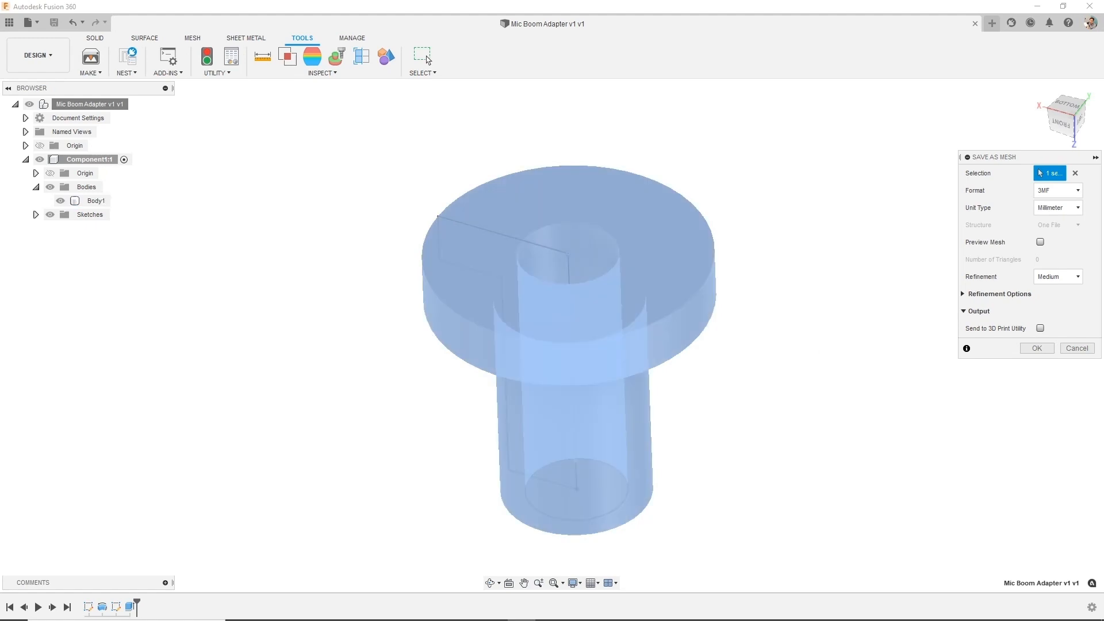
left_click(1057, 190)
left_click(1062, 219)
left_click(1057, 208)
left_click(1056, 235)
key("Return")
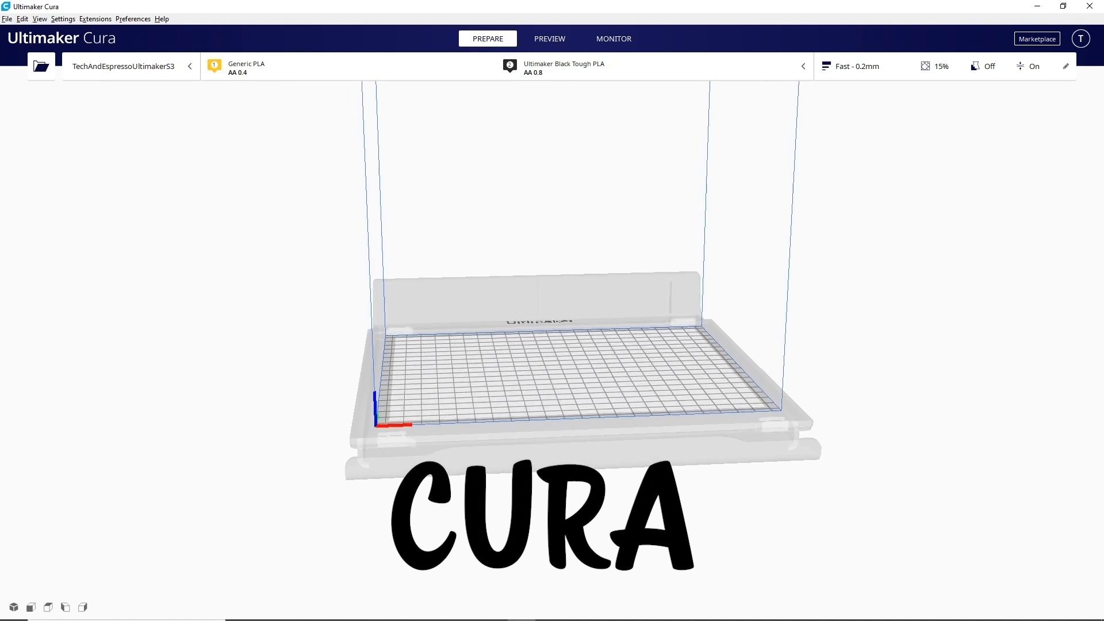
Step: Switch to Ultimaker Cura and open the exported Mic Boom Adapter mesh from the Downloads folder
left_click(41, 66)
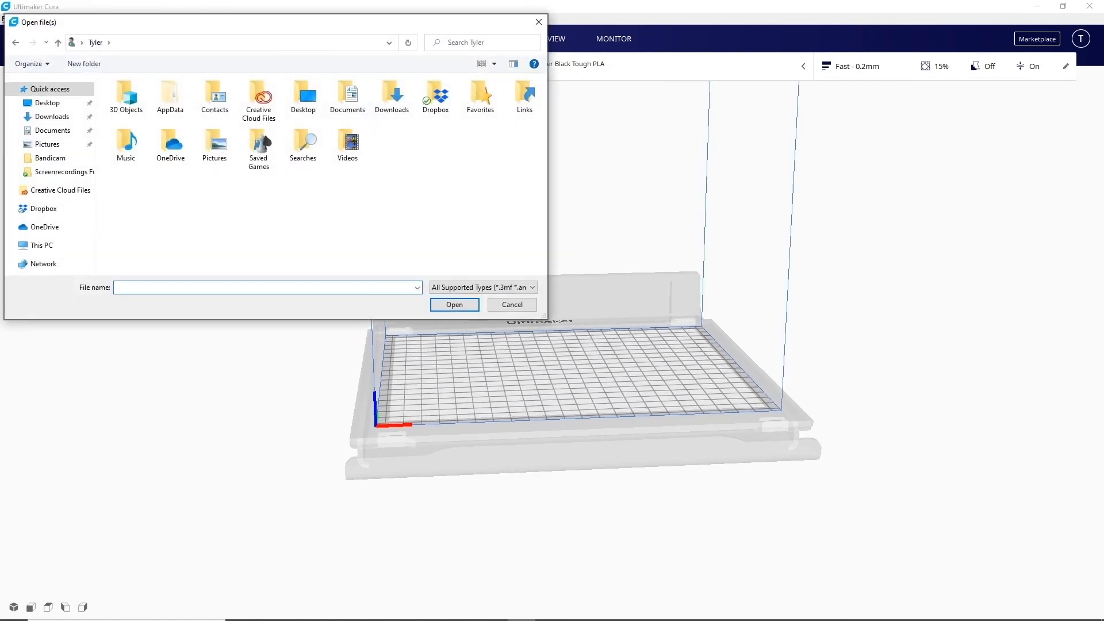
left_click(52, 116)
double_click(160, 112)
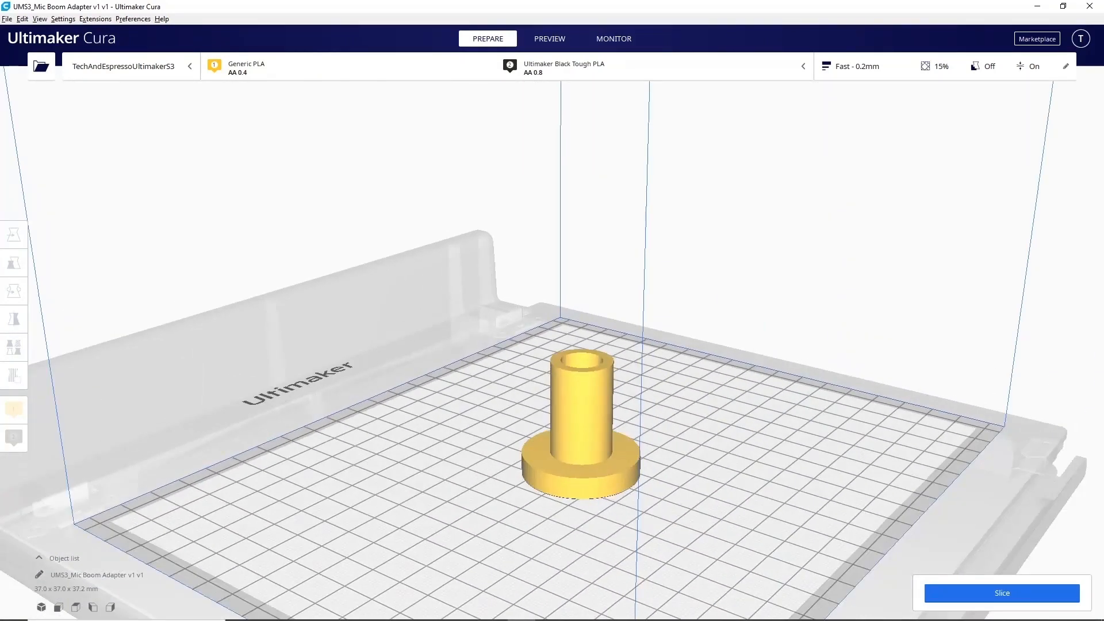
Step: Assign the adapter model to extruder 2 and check the material and print core configuration of the extruders
left_click(581, 416)
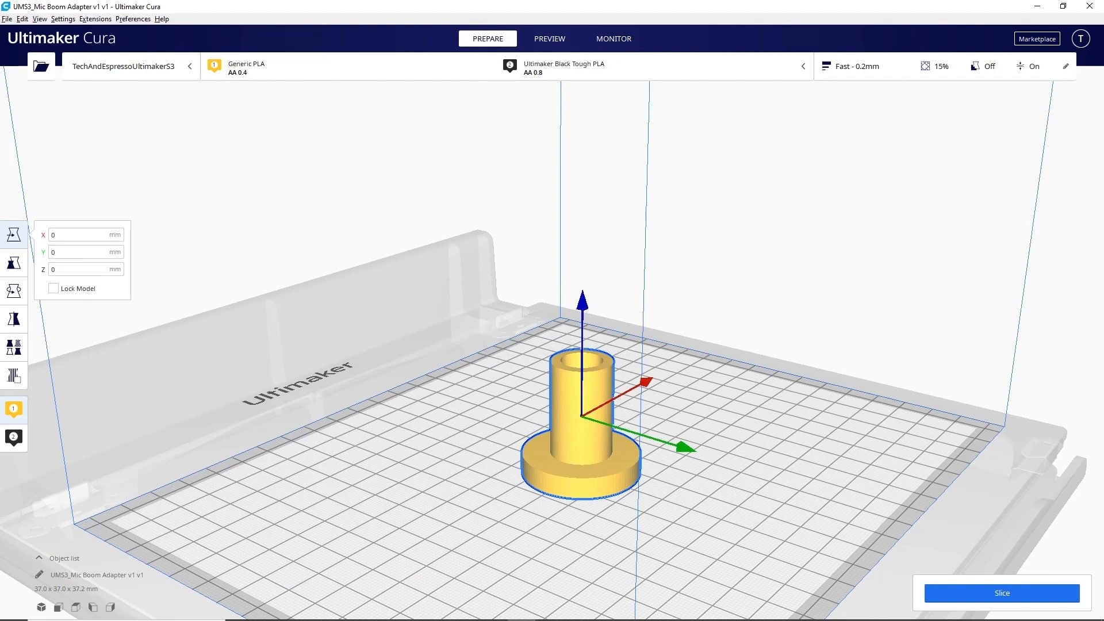
left_click(1001, 593)
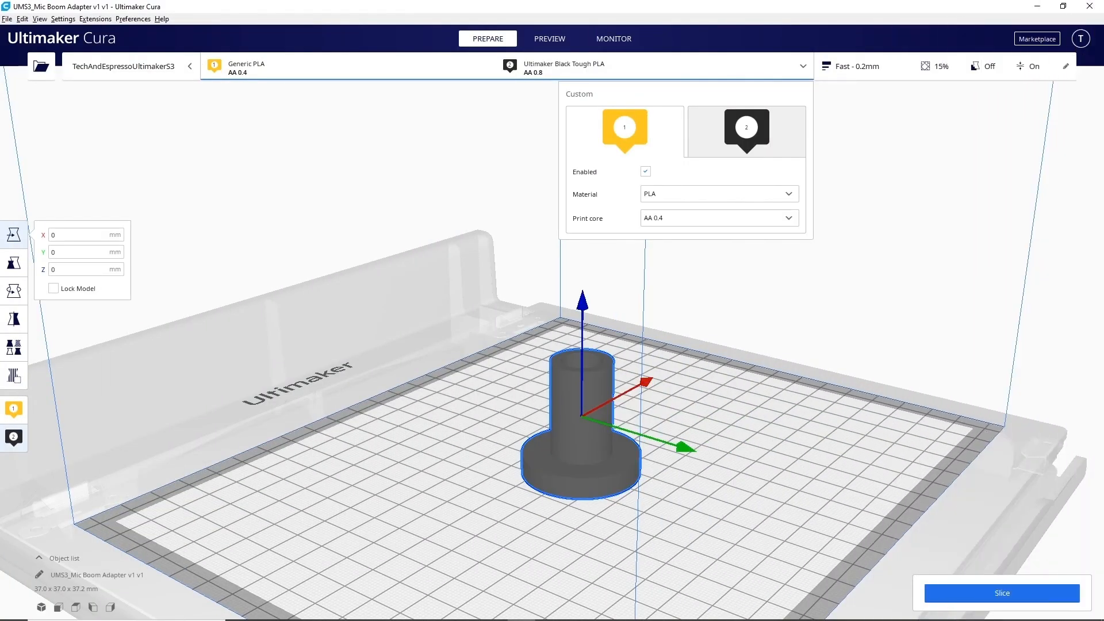
left_click(506, 66)
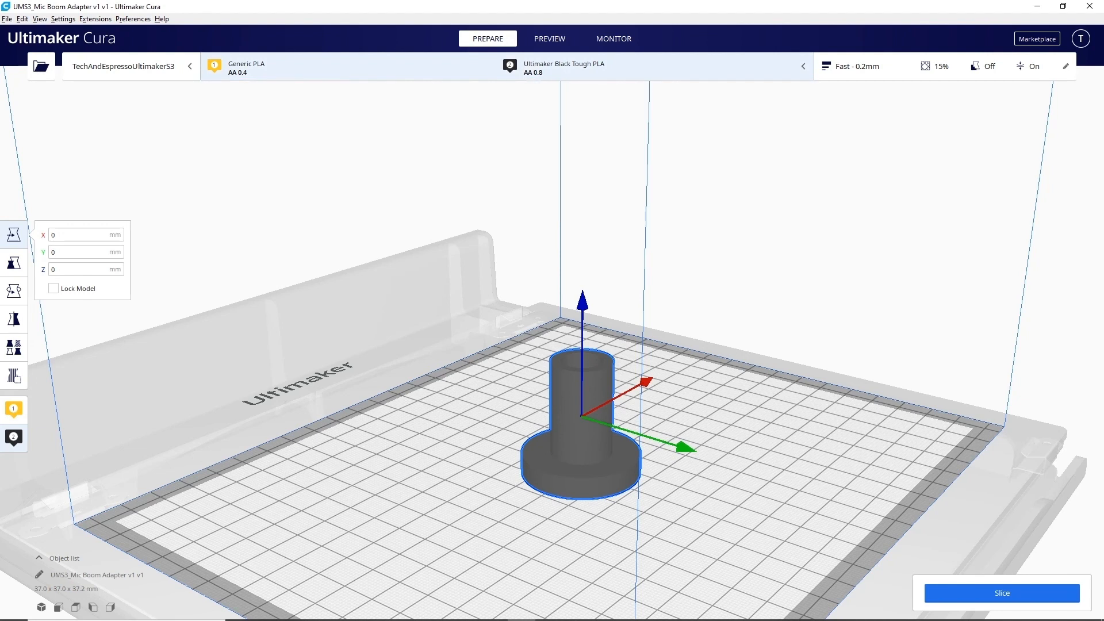
left_click(506, 66)
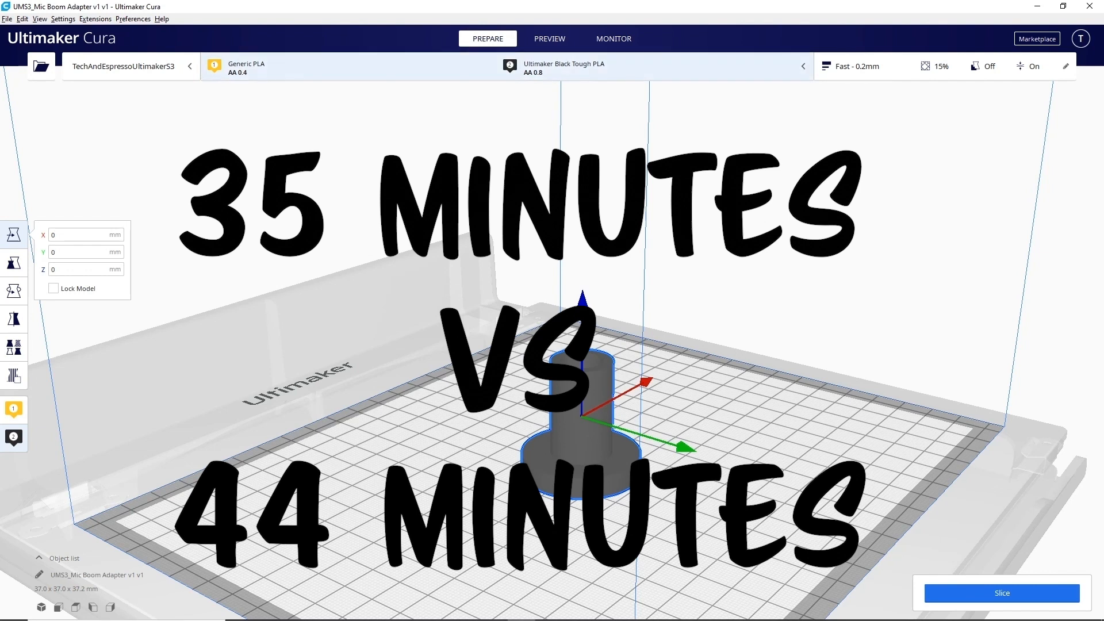
left_click(506, 66)
left_click(746, 131)
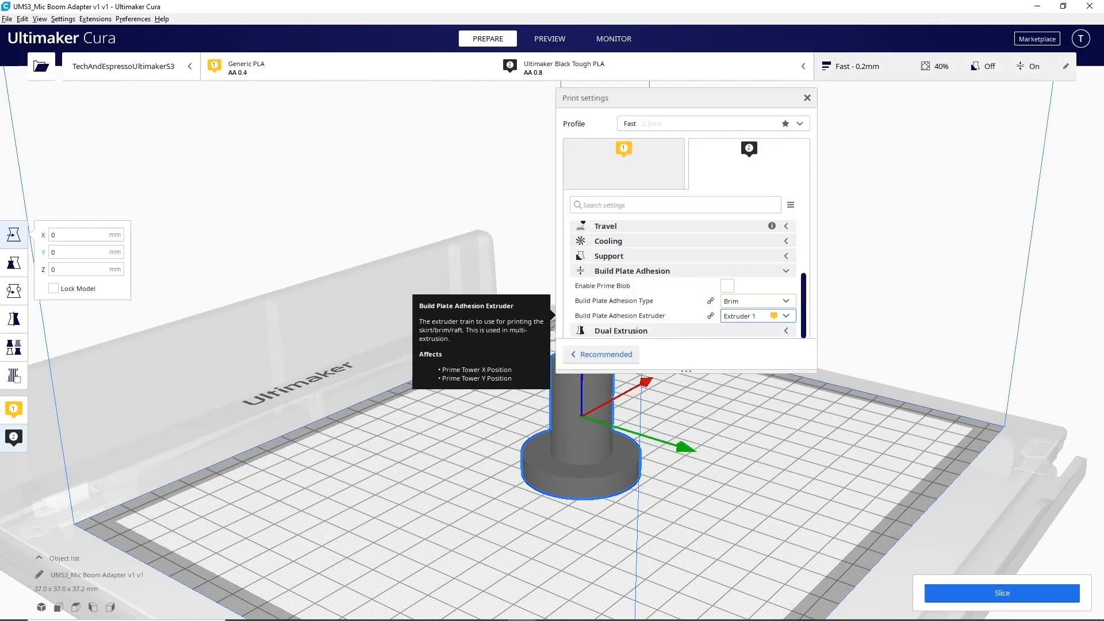
Step: Set the build plate adhesion type to Skirt and its extruder to Extruder 2, and slice the model
left_click(758, 301)
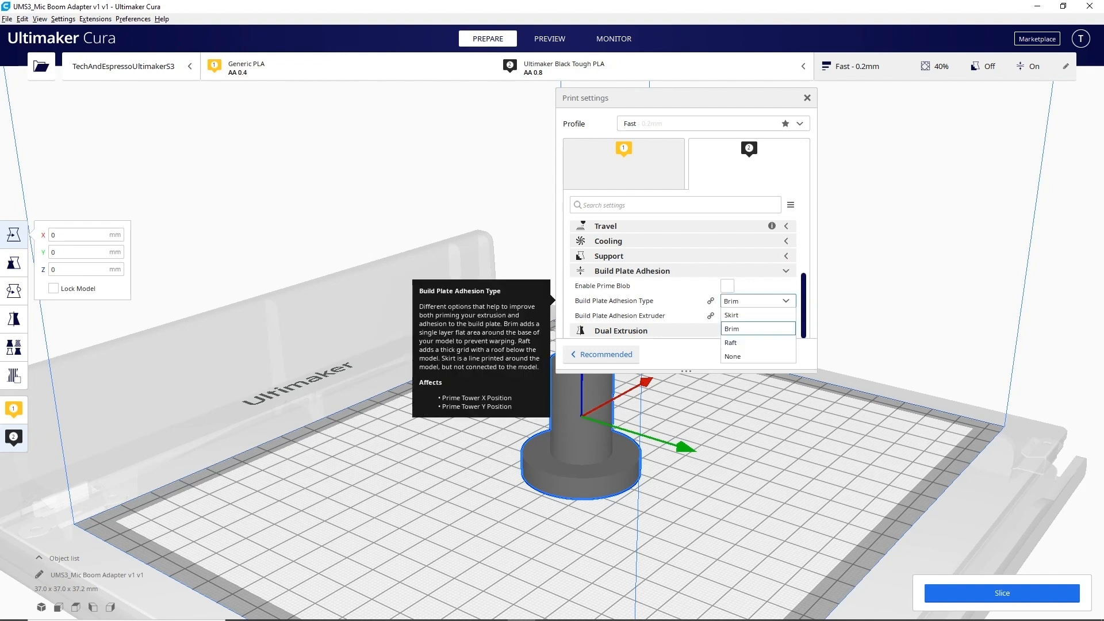
left_click(731, 315)
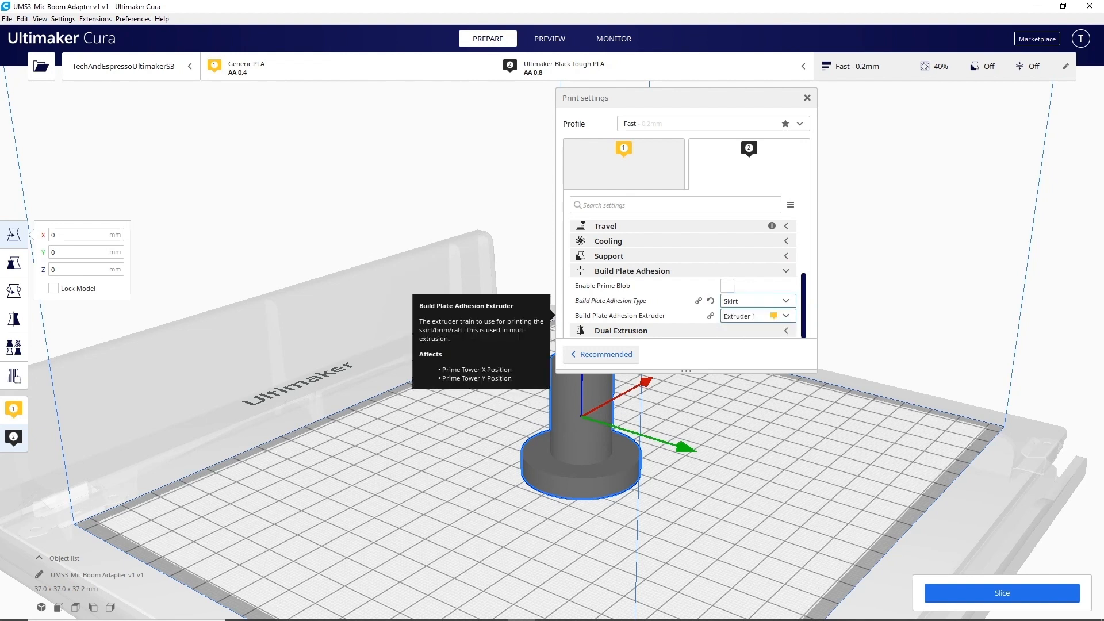
left_click(748, 316)
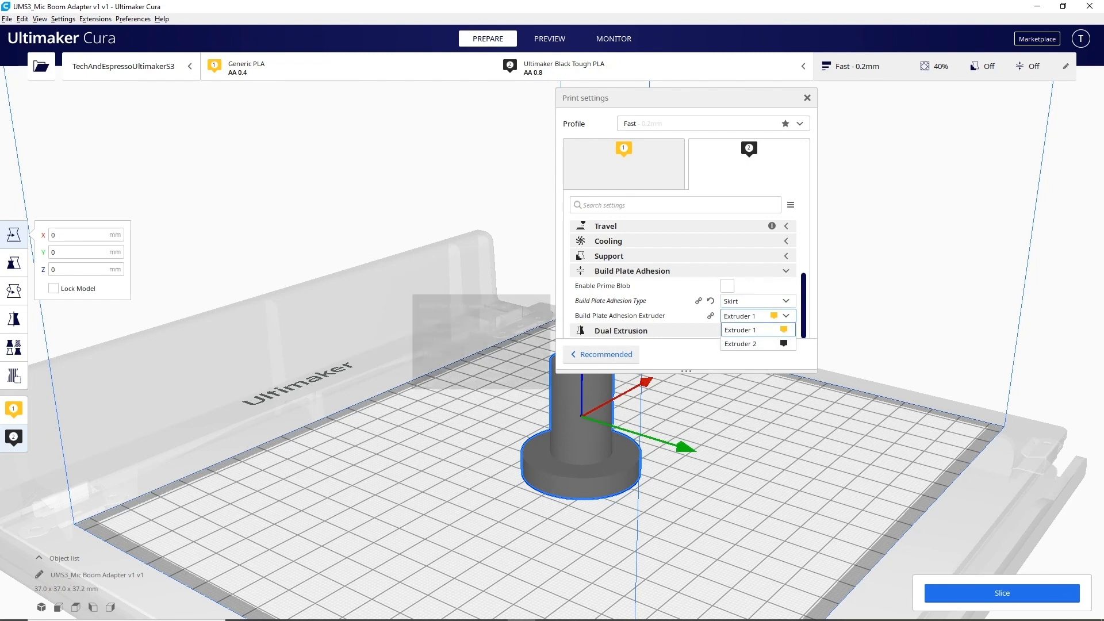
left_click(747, 344)
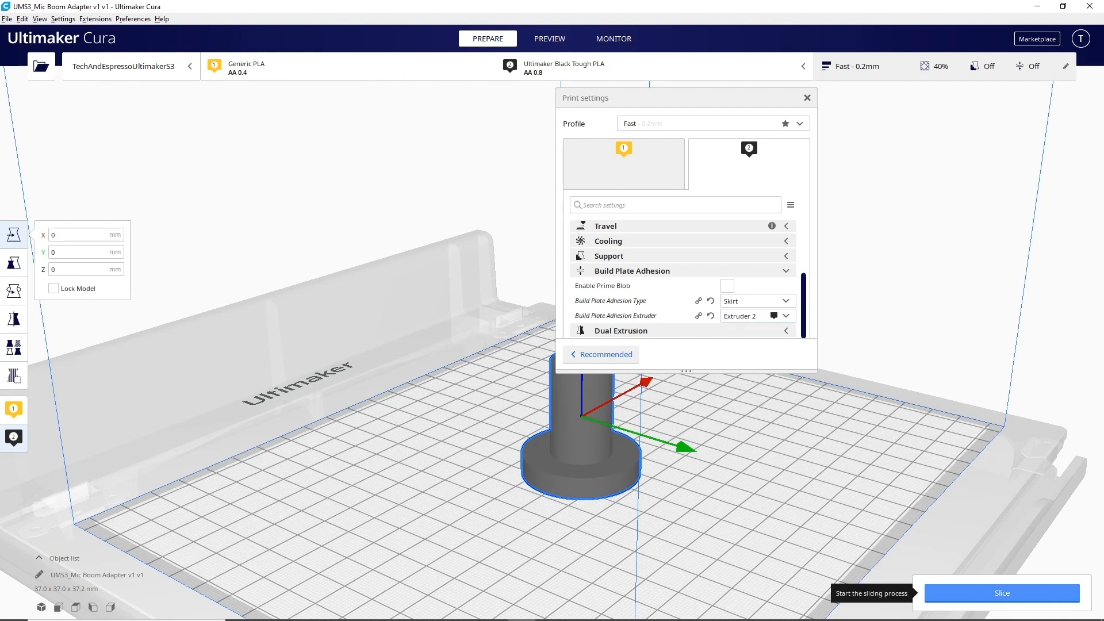
left_click(1002, 592)
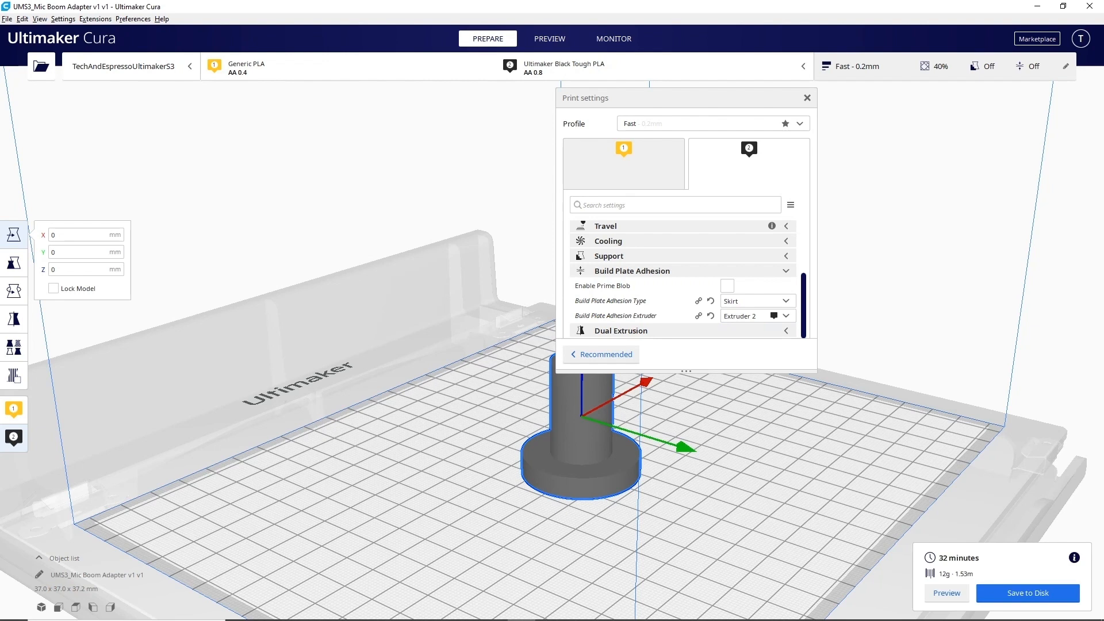